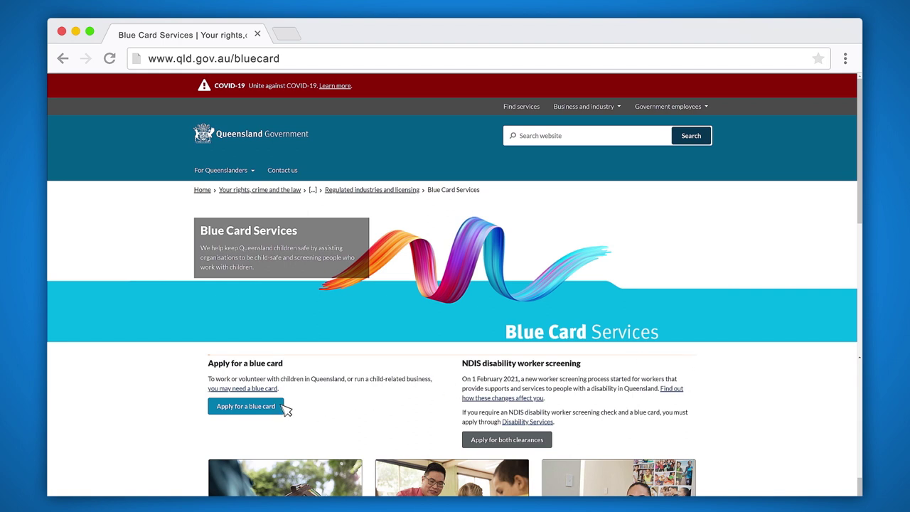
- Begin a blue card application using Driver licence as the identity product
click(283, 408)
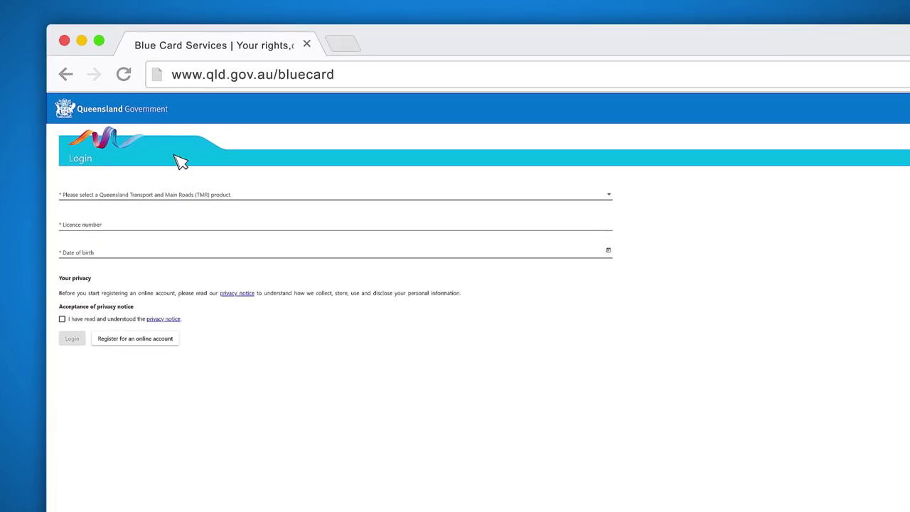
click(613, 199)
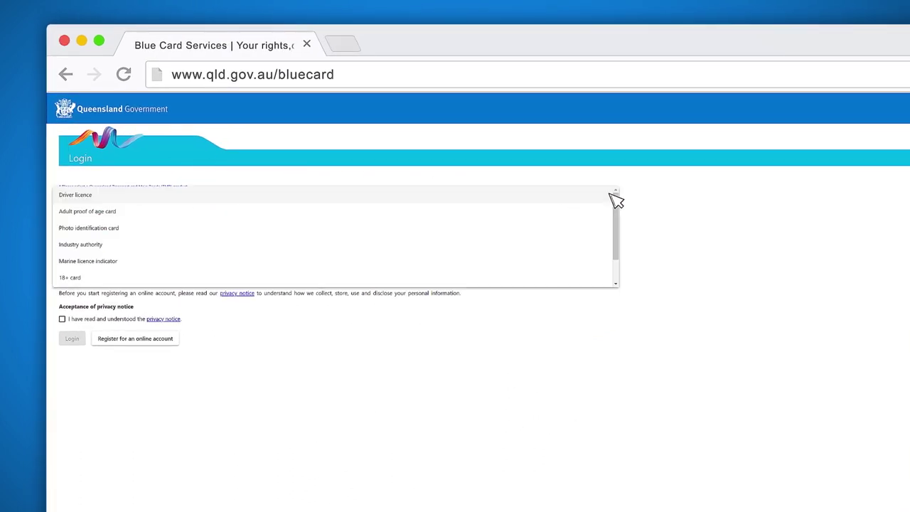
click(95, 196)
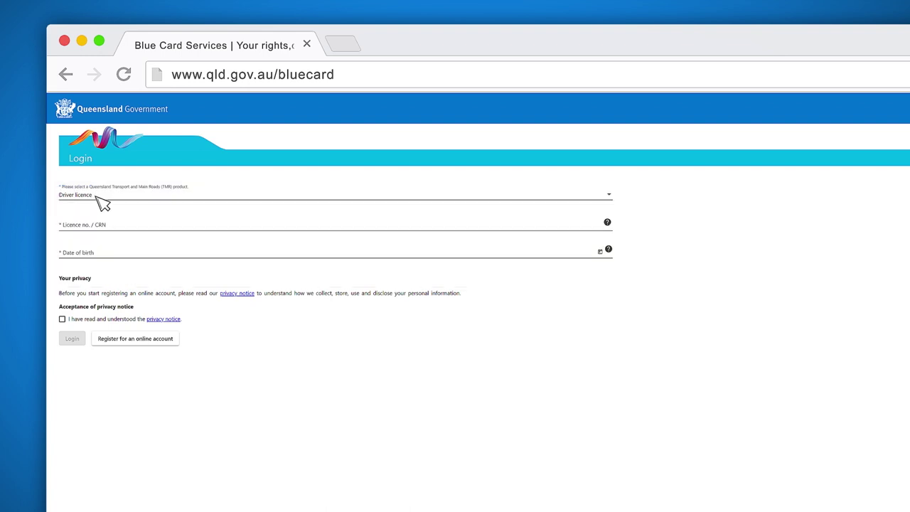
- Enter the driver licence number and date of birth, and accept the privacy notice
click(116, 229)
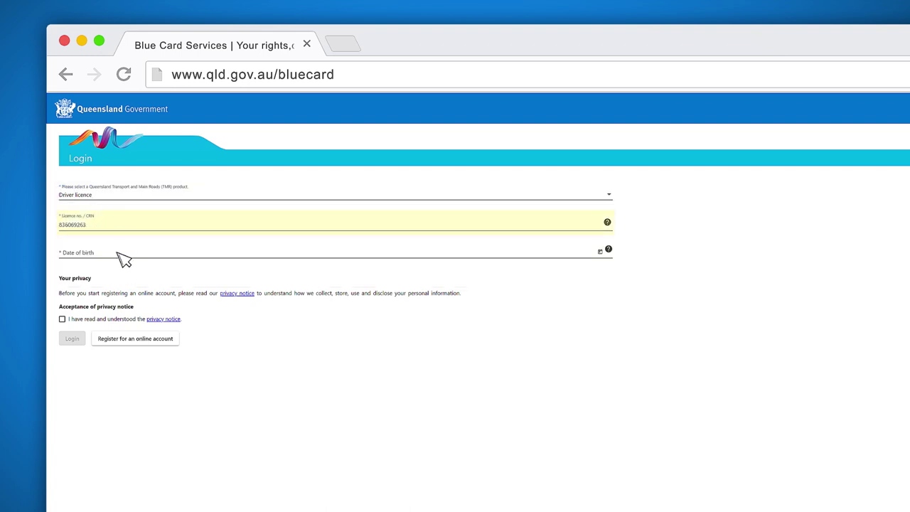
click(118, 253)
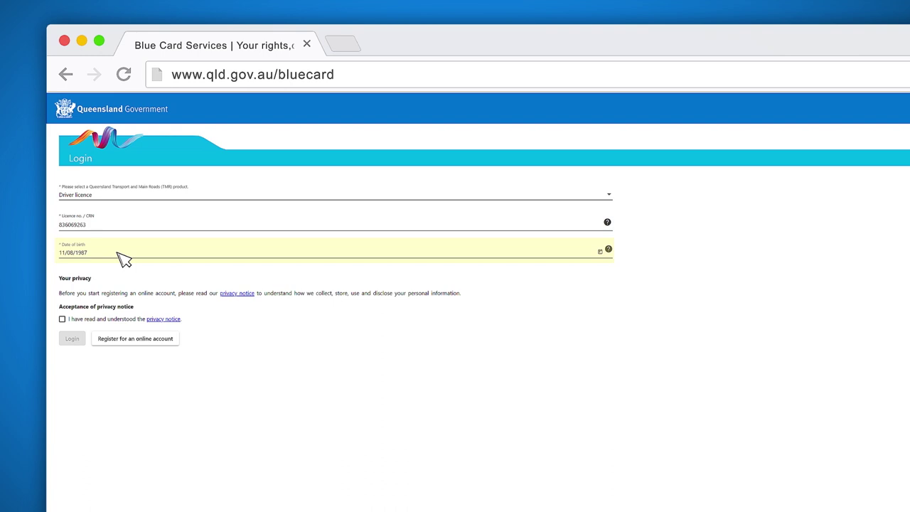
click(118, 263)
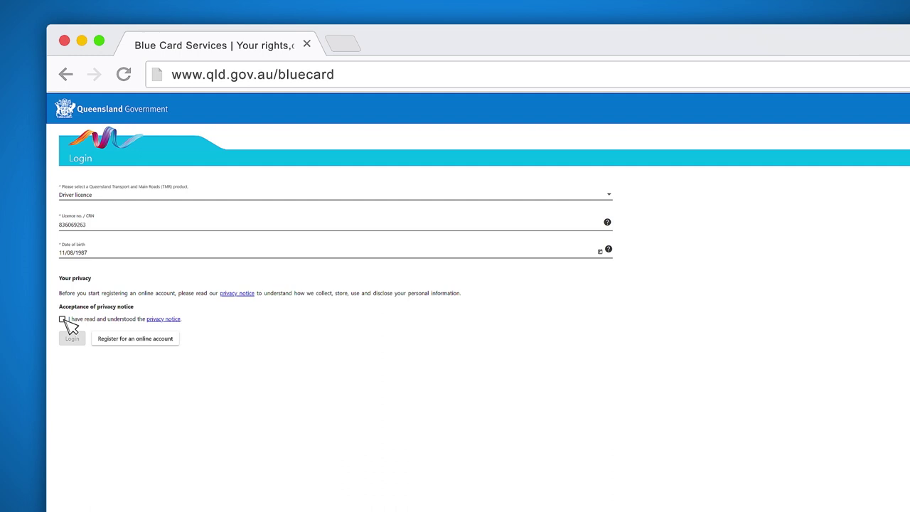
click(62, 319)
- Log in and submit the emailed security code pasted into Enter Code
click(78, 338)
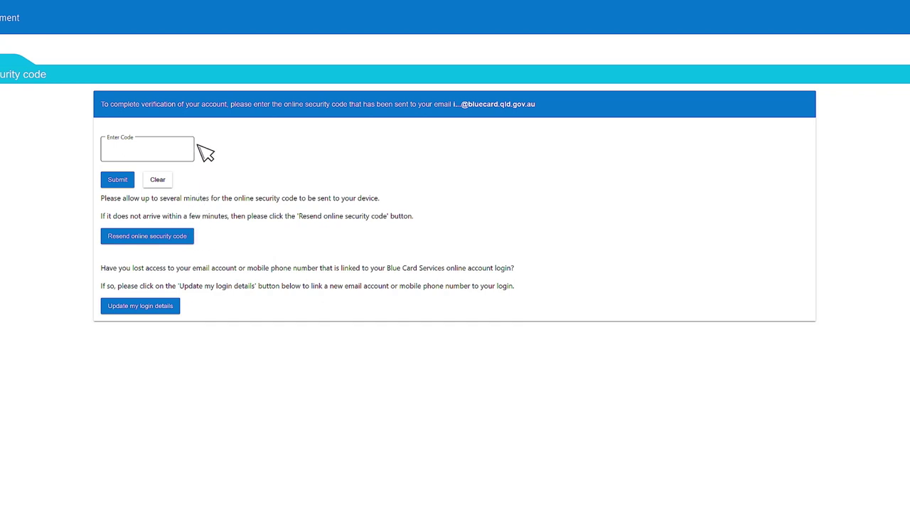
click(133, 180)
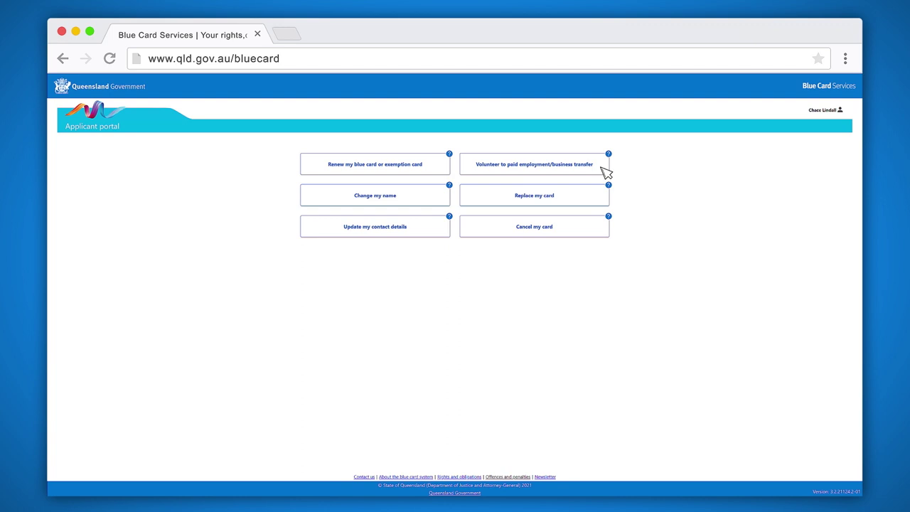
- Start a Volunteer to paid employment/business transfer from the applicant portal
click(602, 169)
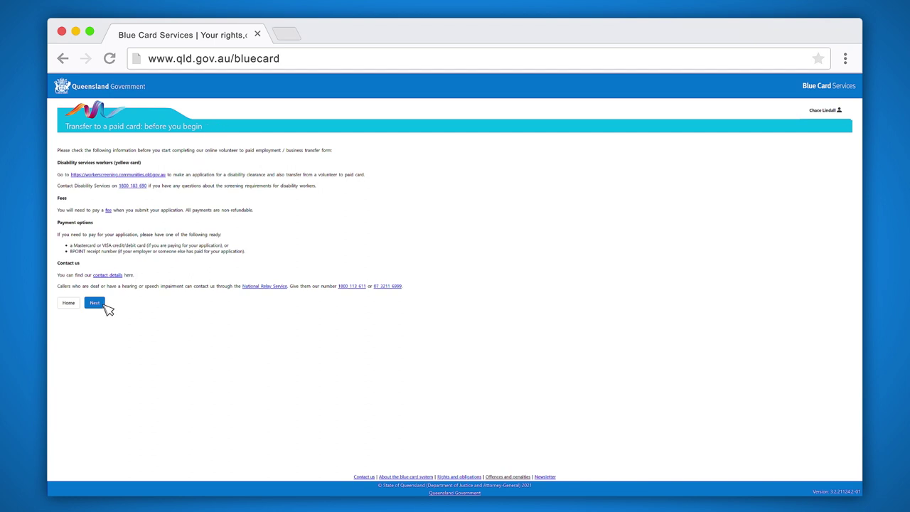
- Choose Paid Employee as work type and Mastercard/VISA card as payment, then continue
click(99, 305)
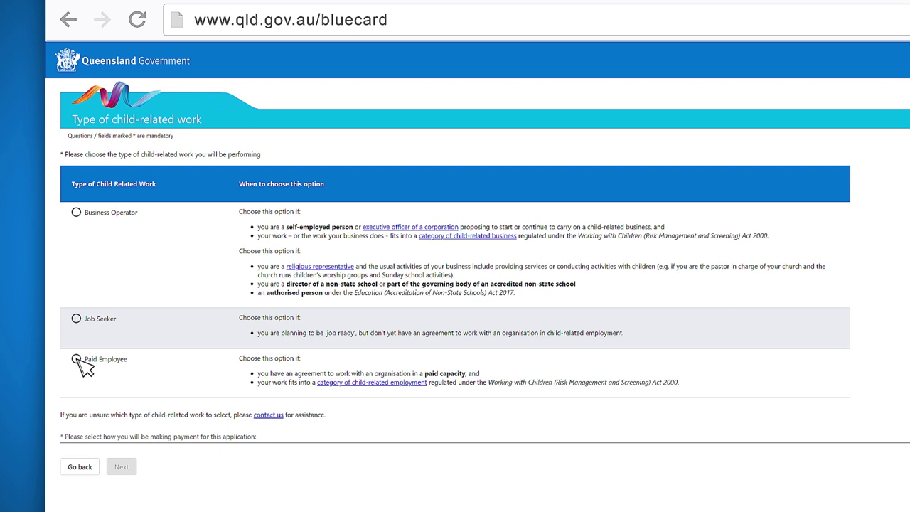
click(77, 360)
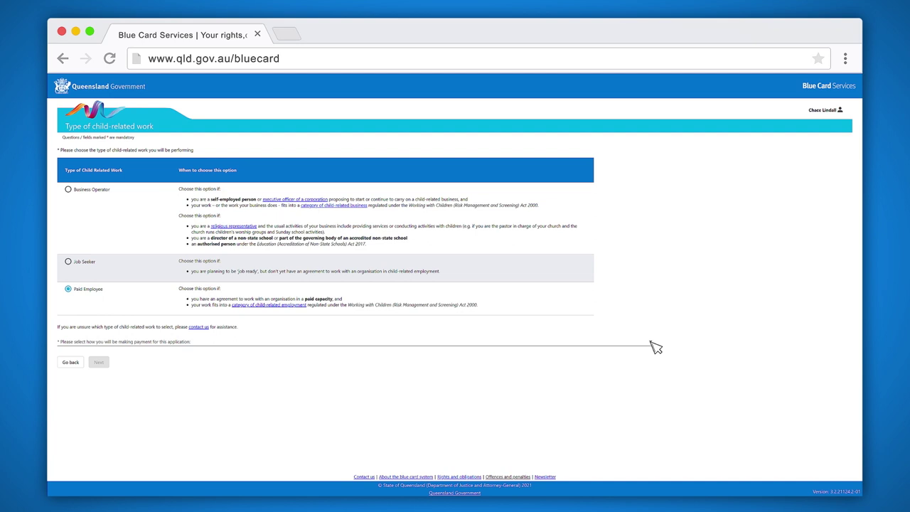
click(654, 346)
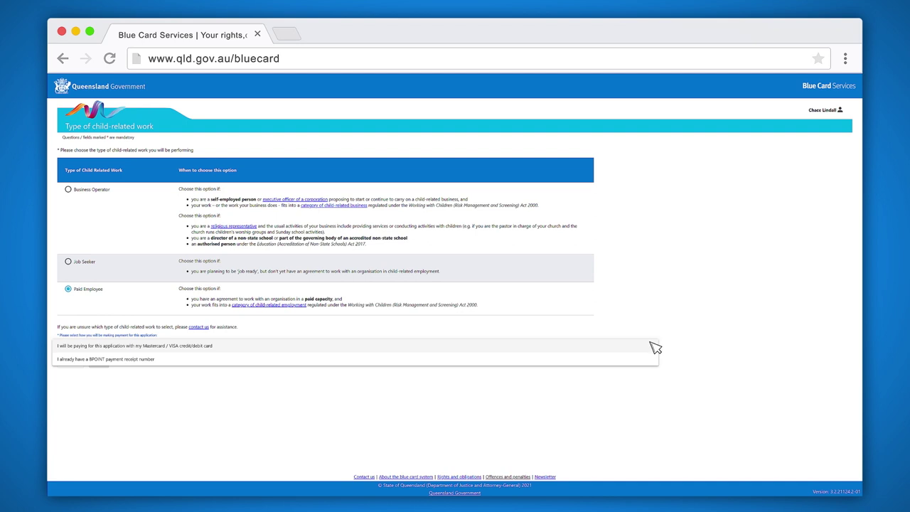
click(162, 360)
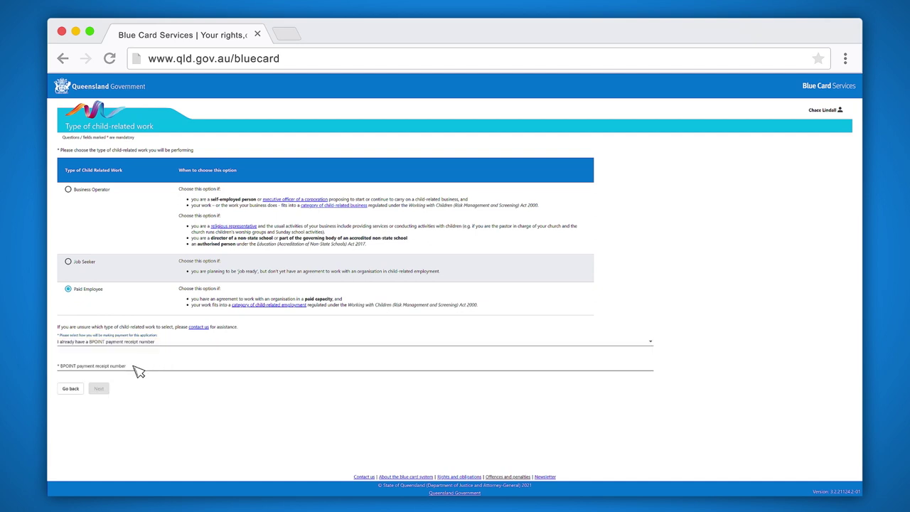
click(655, 348)
click(223, 349)
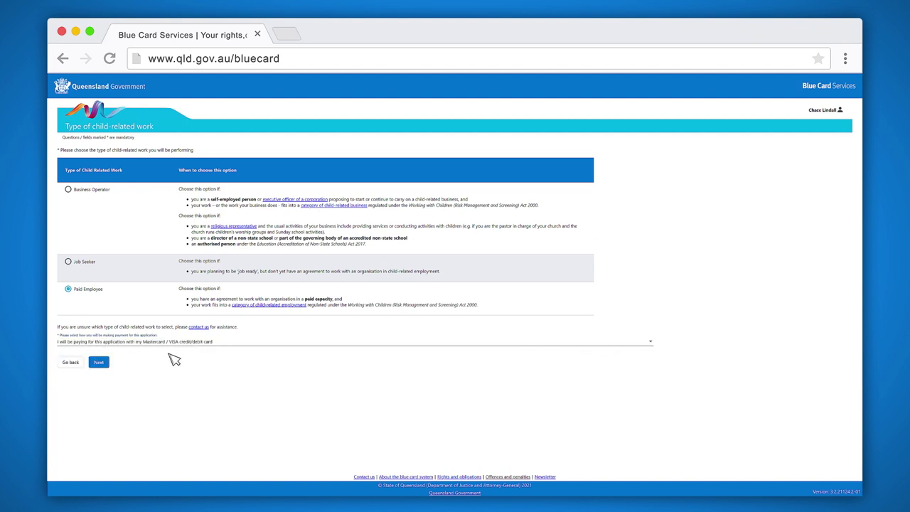
click(103, 364)
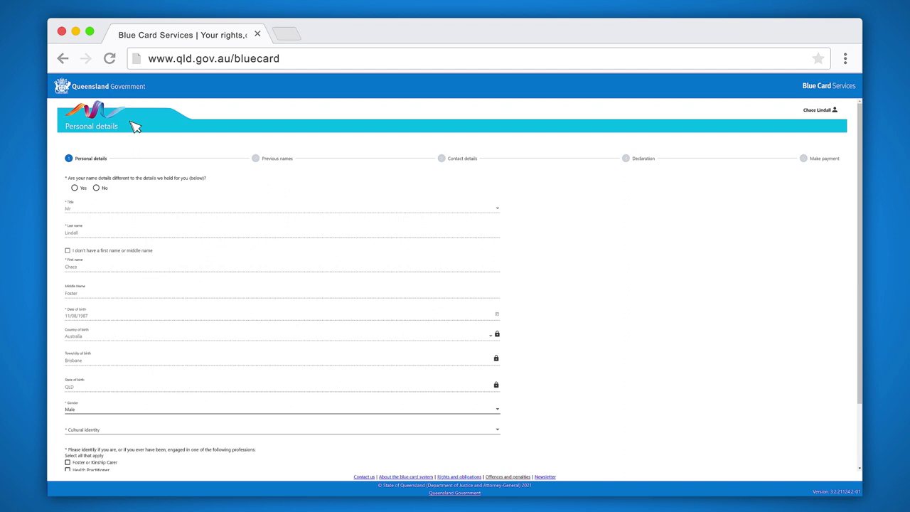
- Keep the name unchanged, set An Aboriginal person, None of the above professions, and English
click(96, 187)
scroll(542, 275, down, 3)
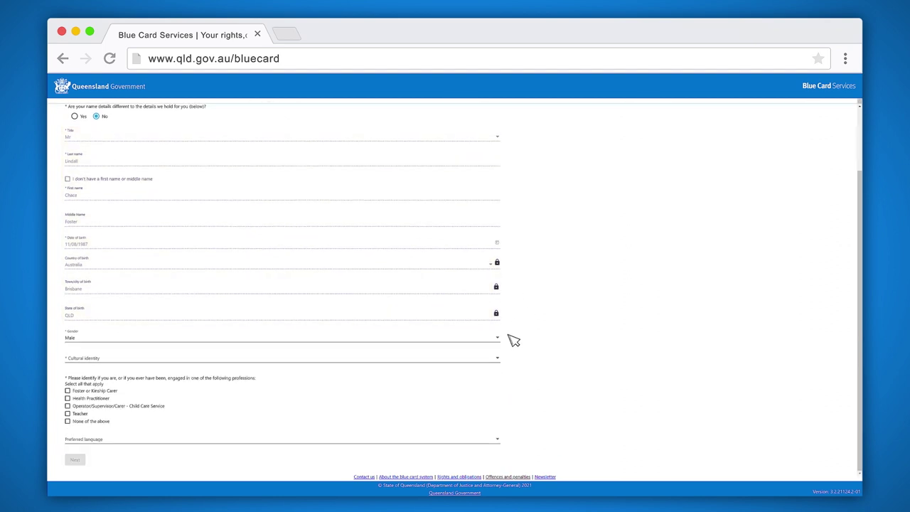
click(500, 359)
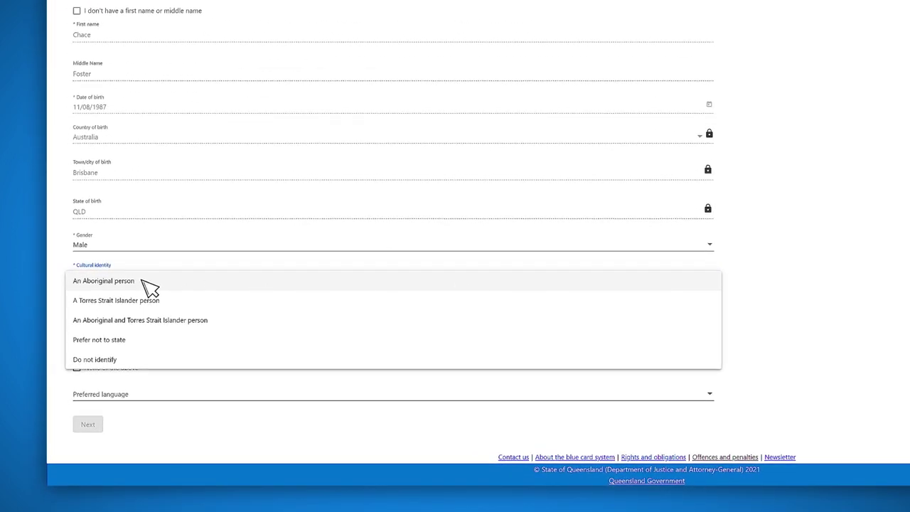
click(106, 281)
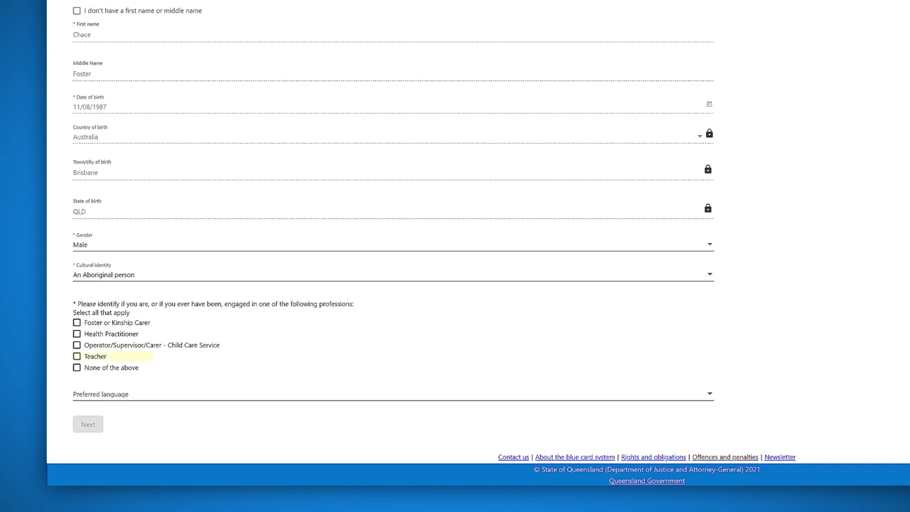
click(77, 368)
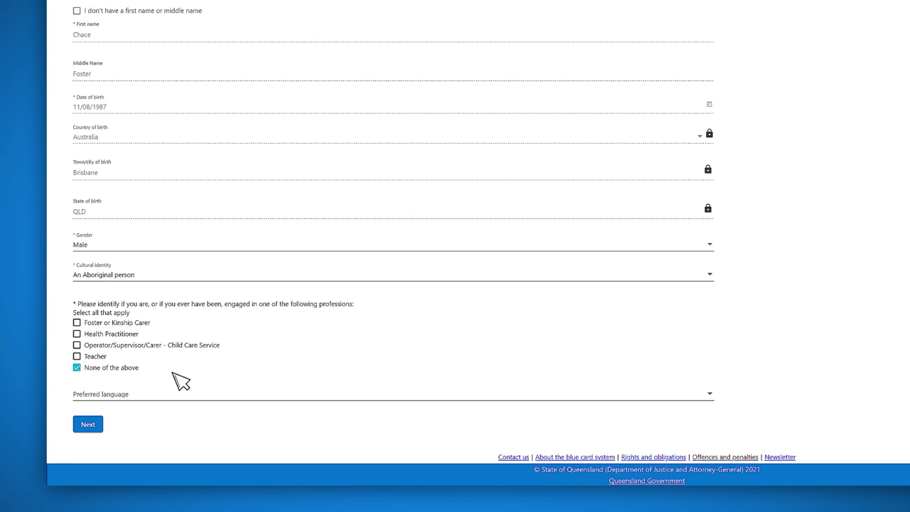
click(710, 395)
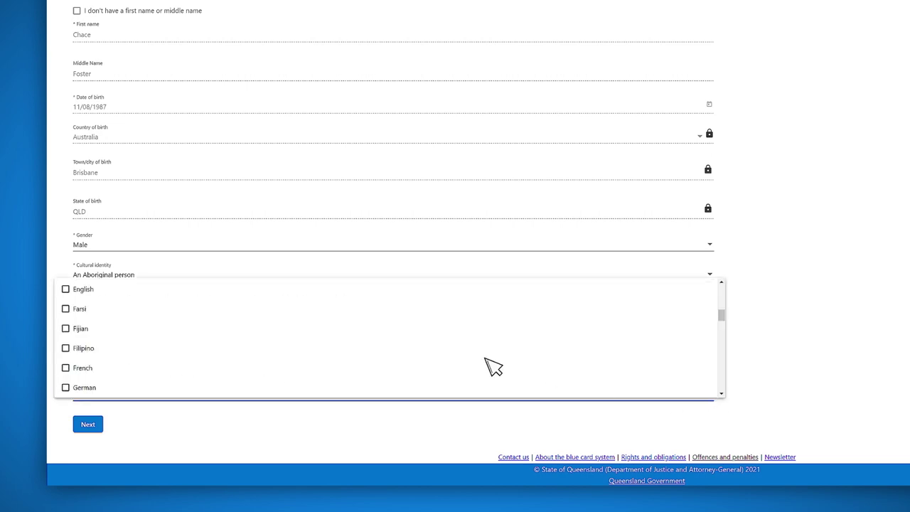
click(68, 291)
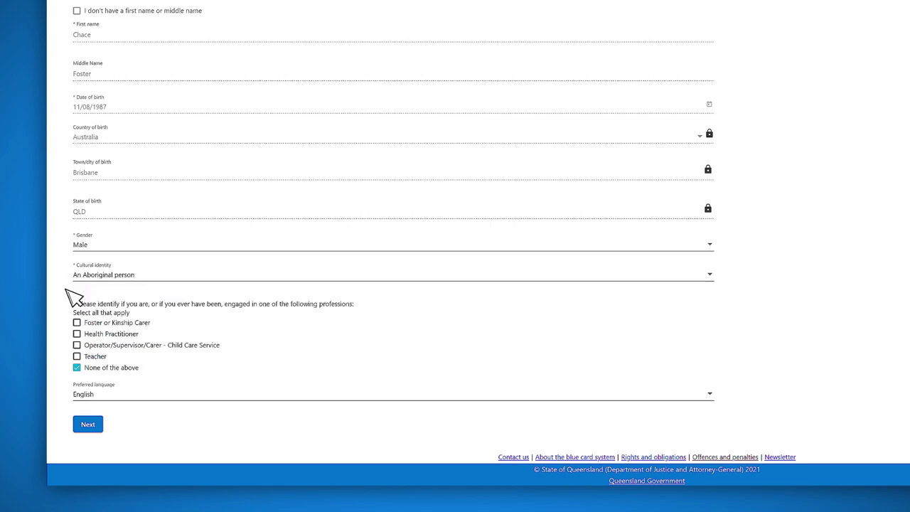
click(100, 426)
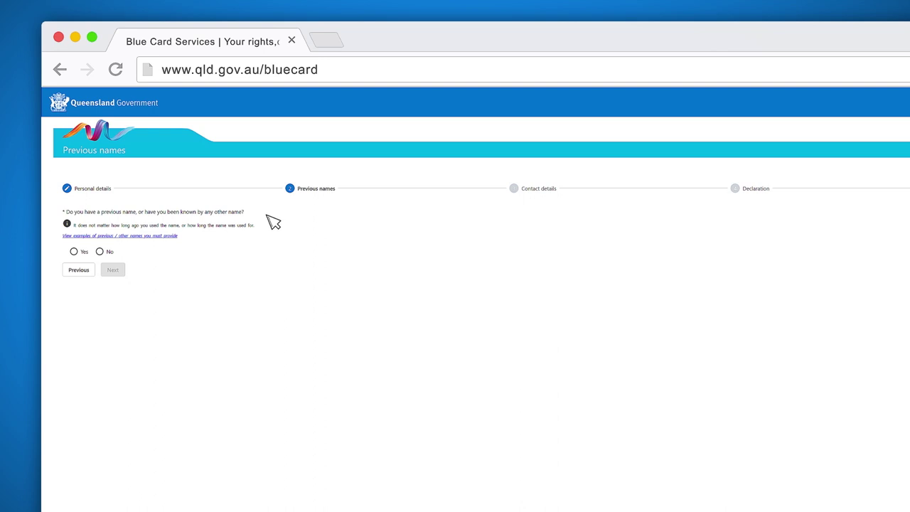
- Answer No to previous names and No to changed contact details
click(101, 252)
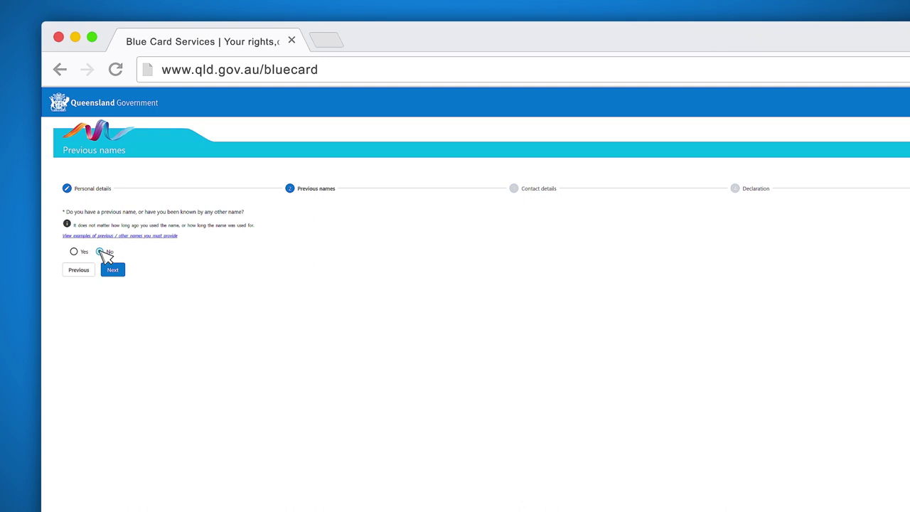
click(127, 273)
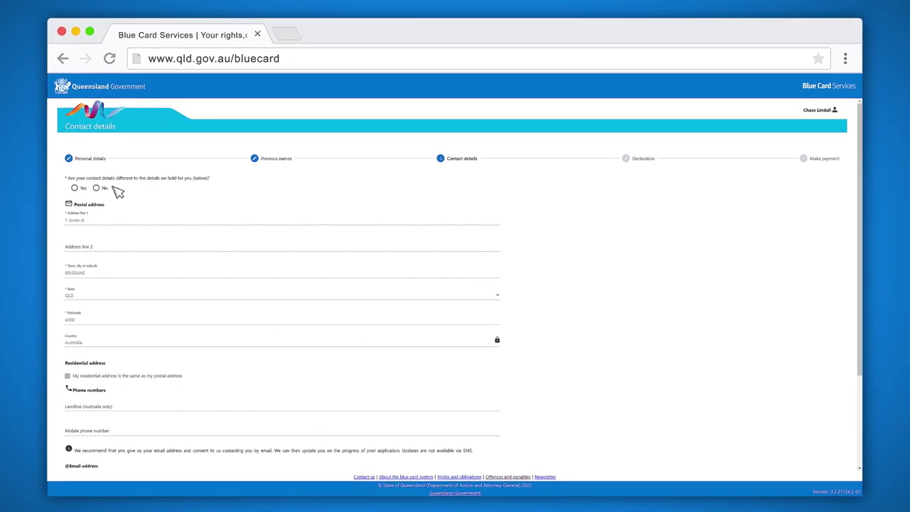
click(98, 189)
scroll(100, 192, down, 3)
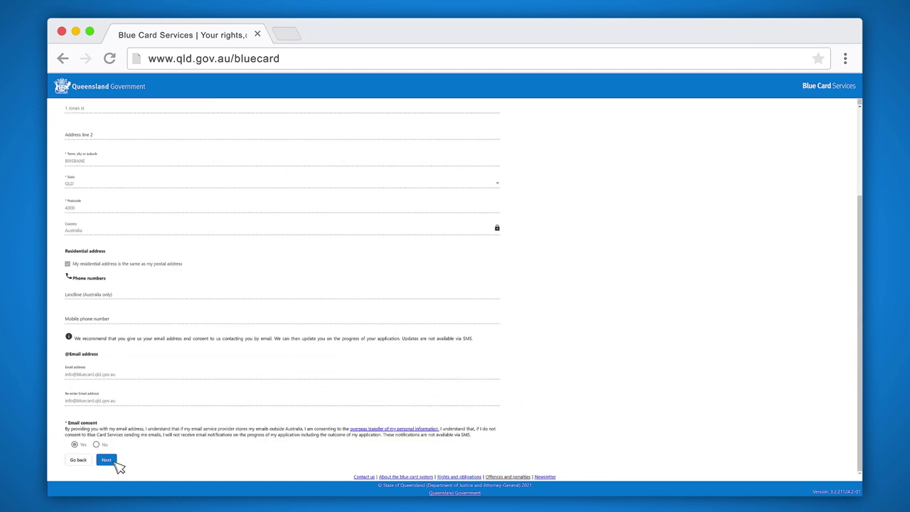
- Agree to the declaration and proceed to the $93.00 Make payment page
click(116, 464)
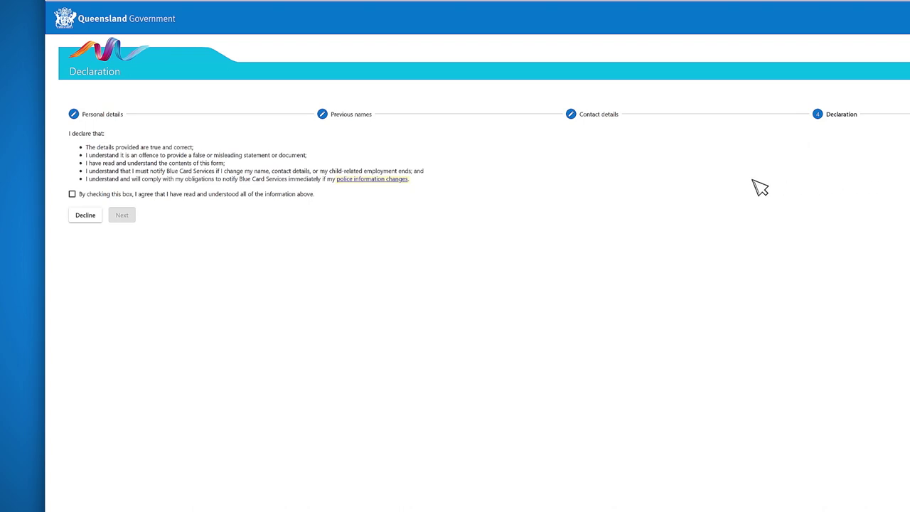
click(72, 194)
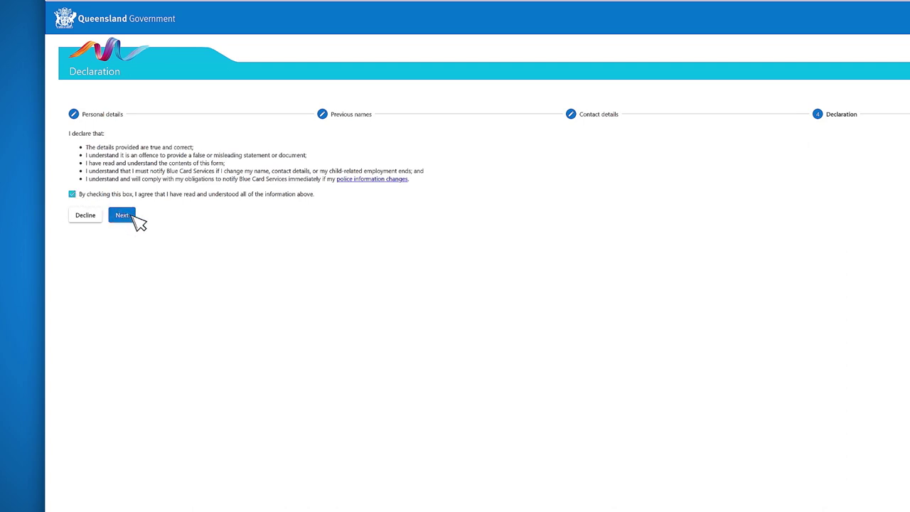
click(123, 216)
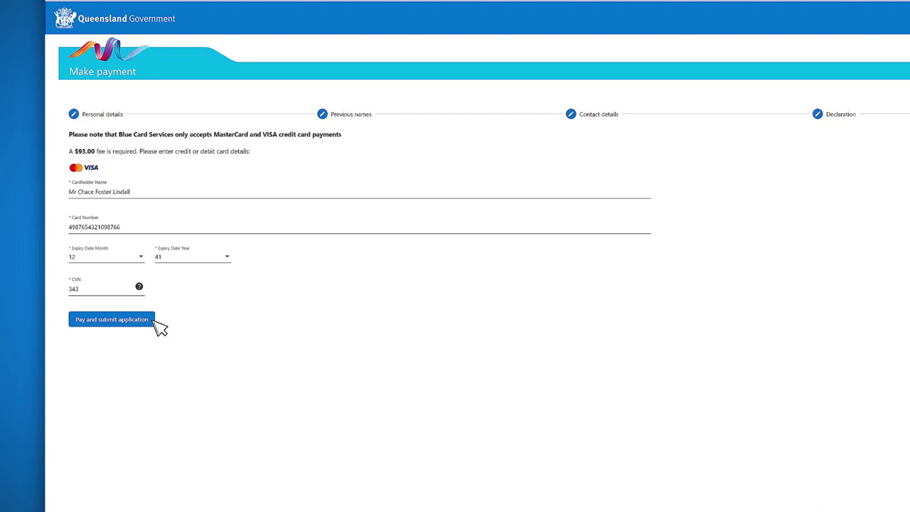
- Pay the $93.00 fee by card, clearing the card number error and resubmitting
click(155, 320)
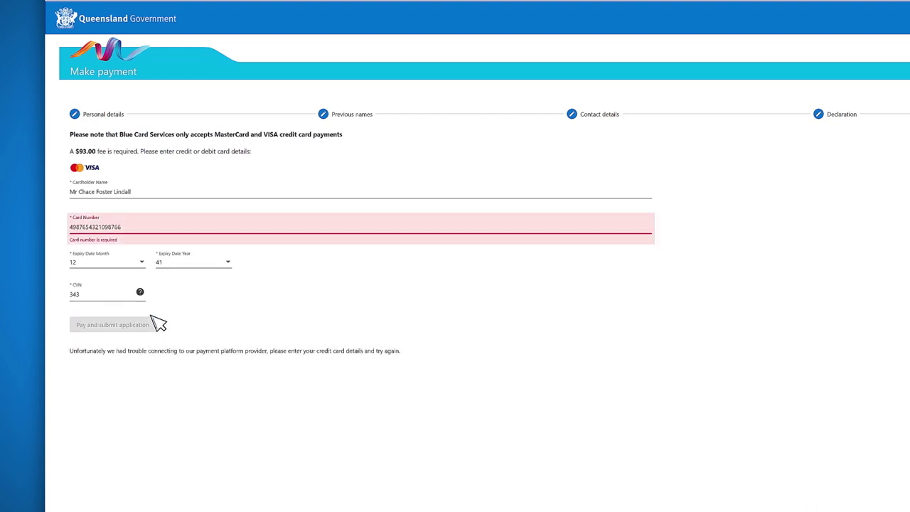
click(136, 235)
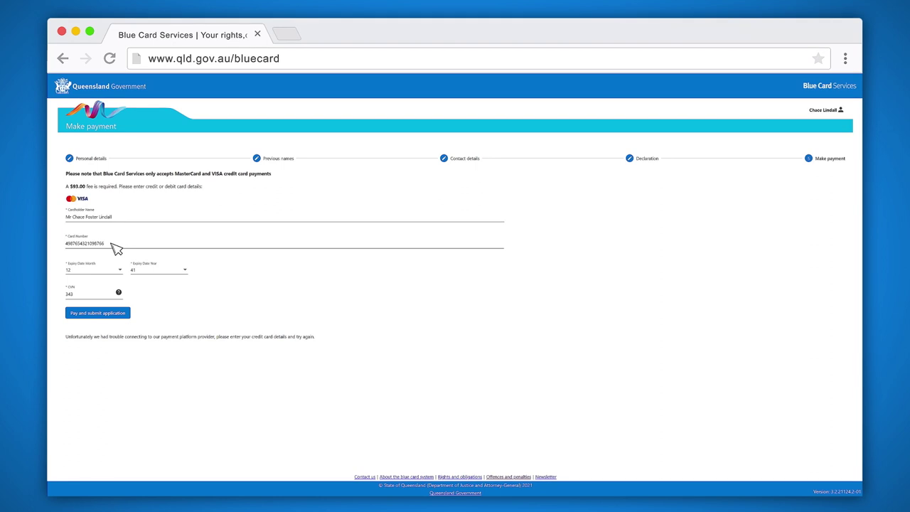
click(130, 315)
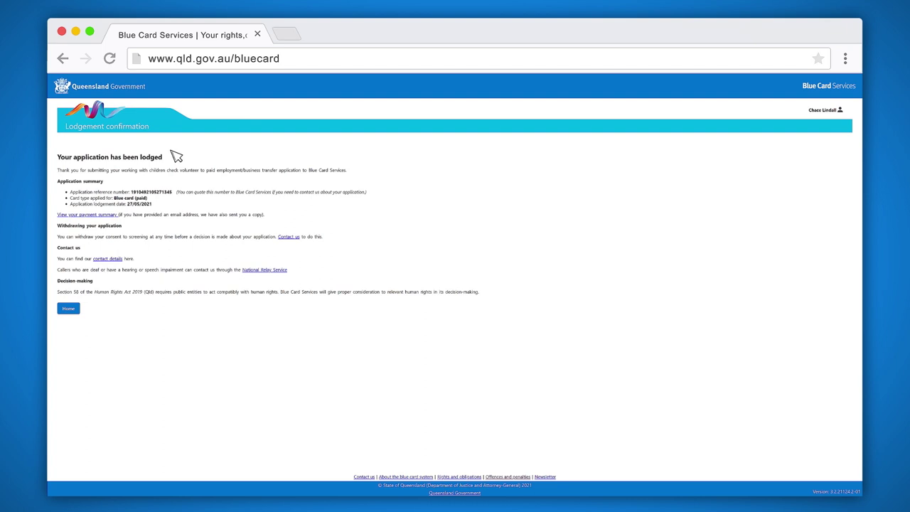
click(117, 216)
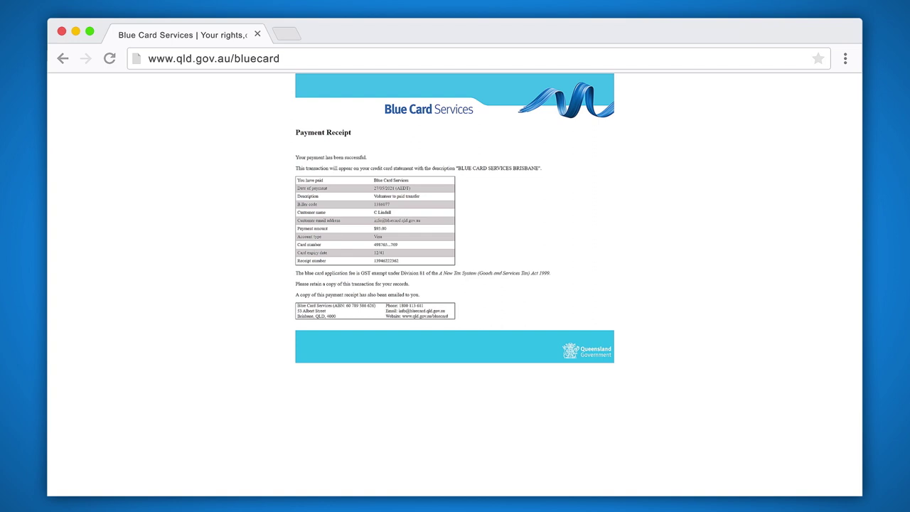